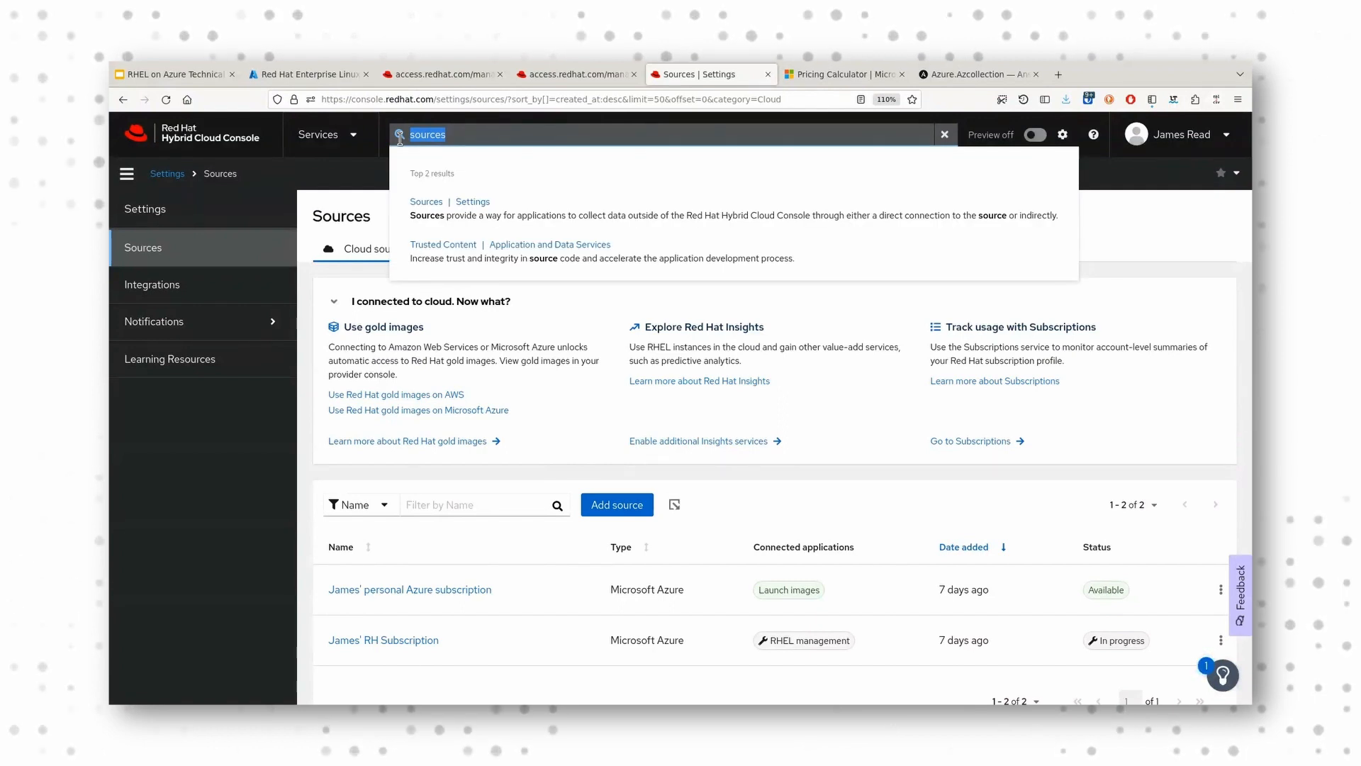
# Step: Search the console for "image builder", open the Images page, collapse the new-features help and postpone the tour
pyautogui.write('image builder')
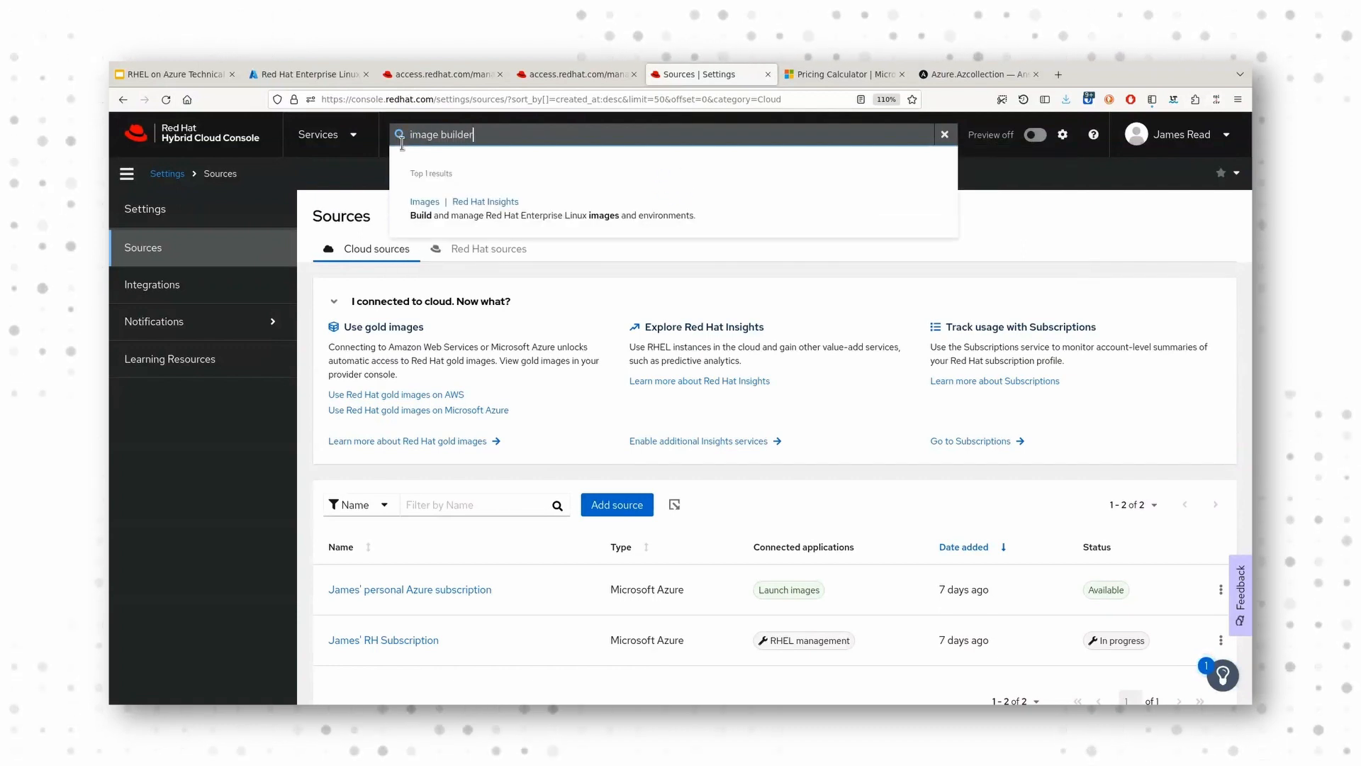
pyautogui.click(433, 211)
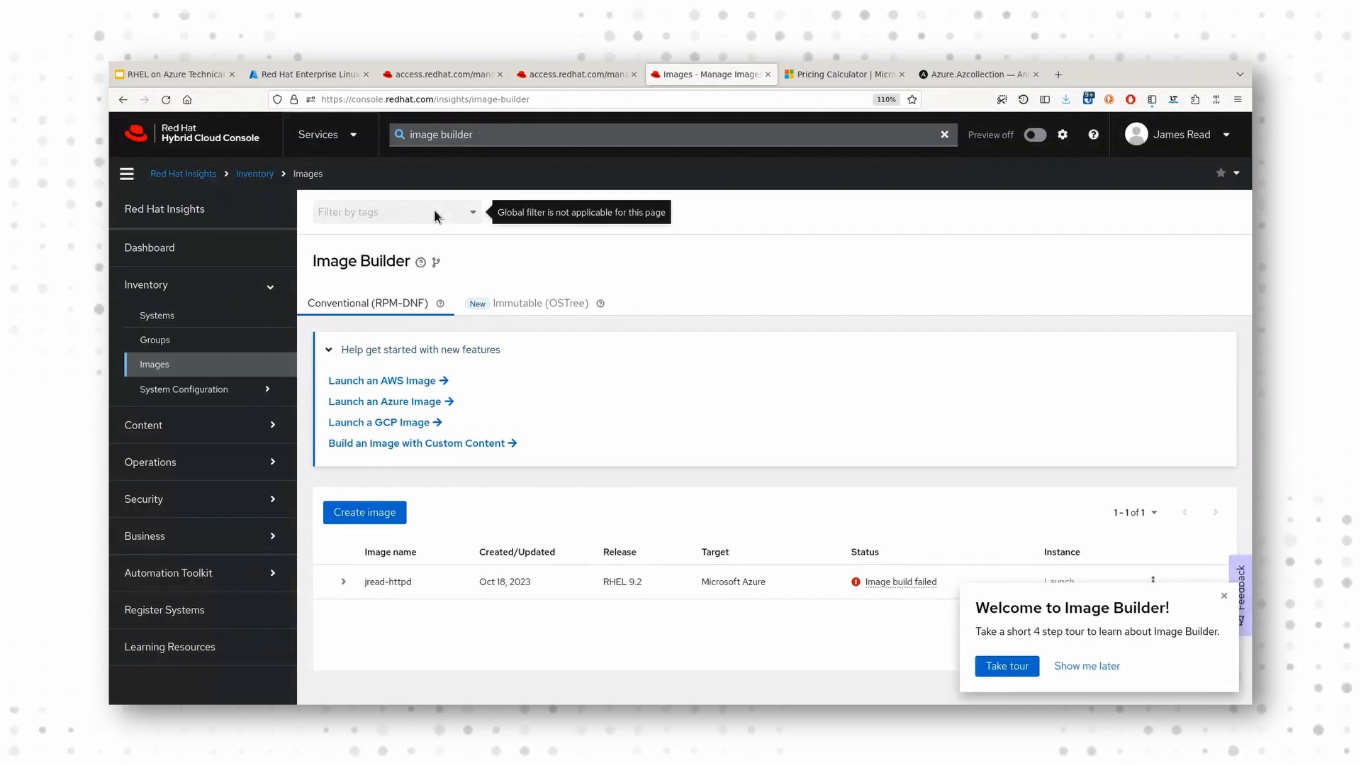
pyautogui.click(474, 352)
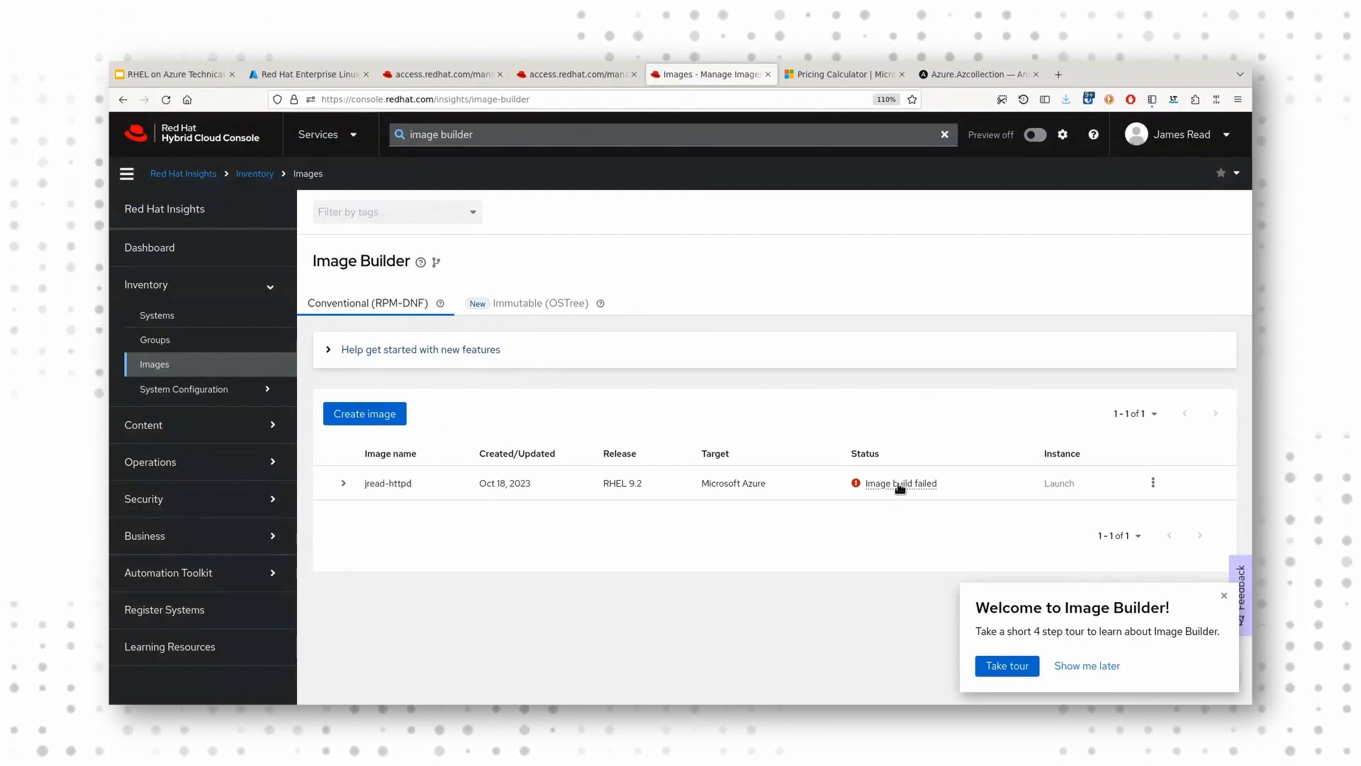
pyautogui.click(1085, 667)
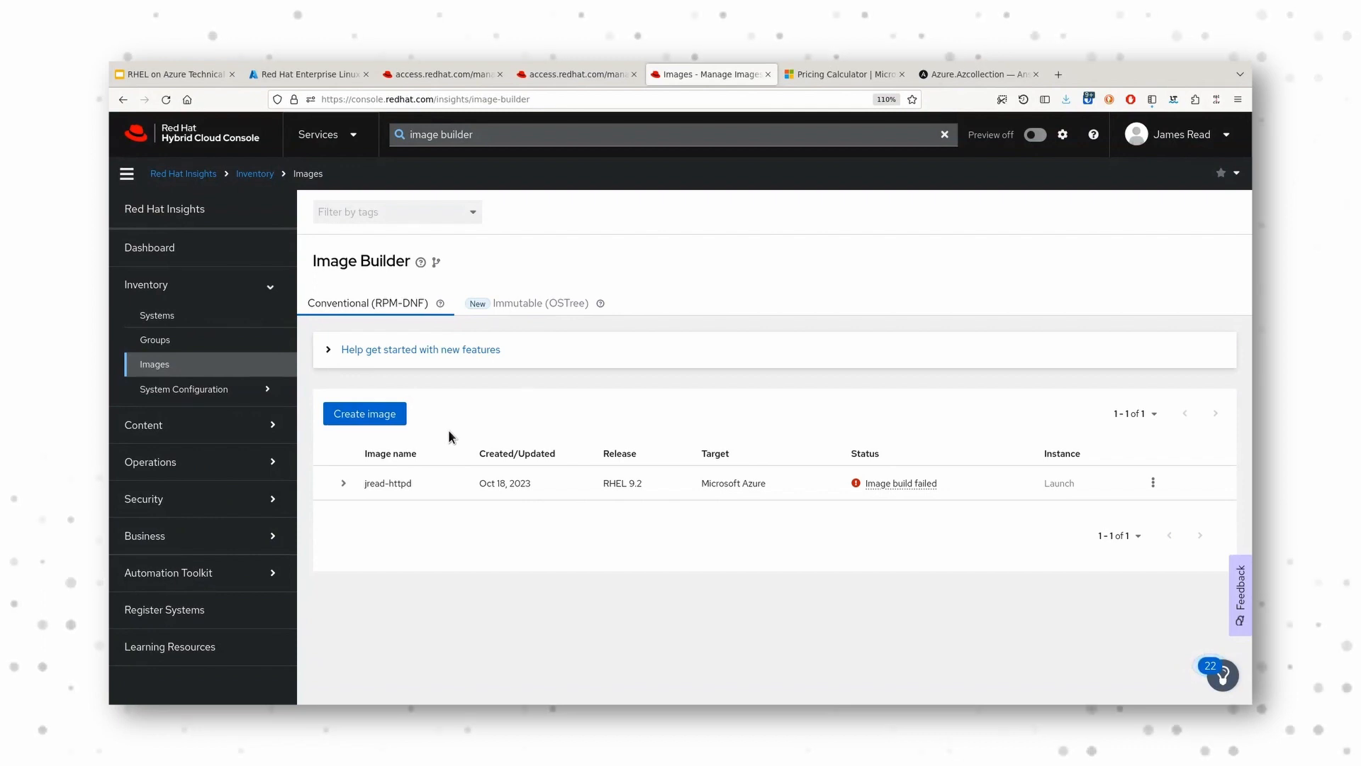
# Step: Start creating a new RHEL 9 image with Microsoft Azure as the target environment and continue to the Azure settings
pyautogui.click(390, 419)
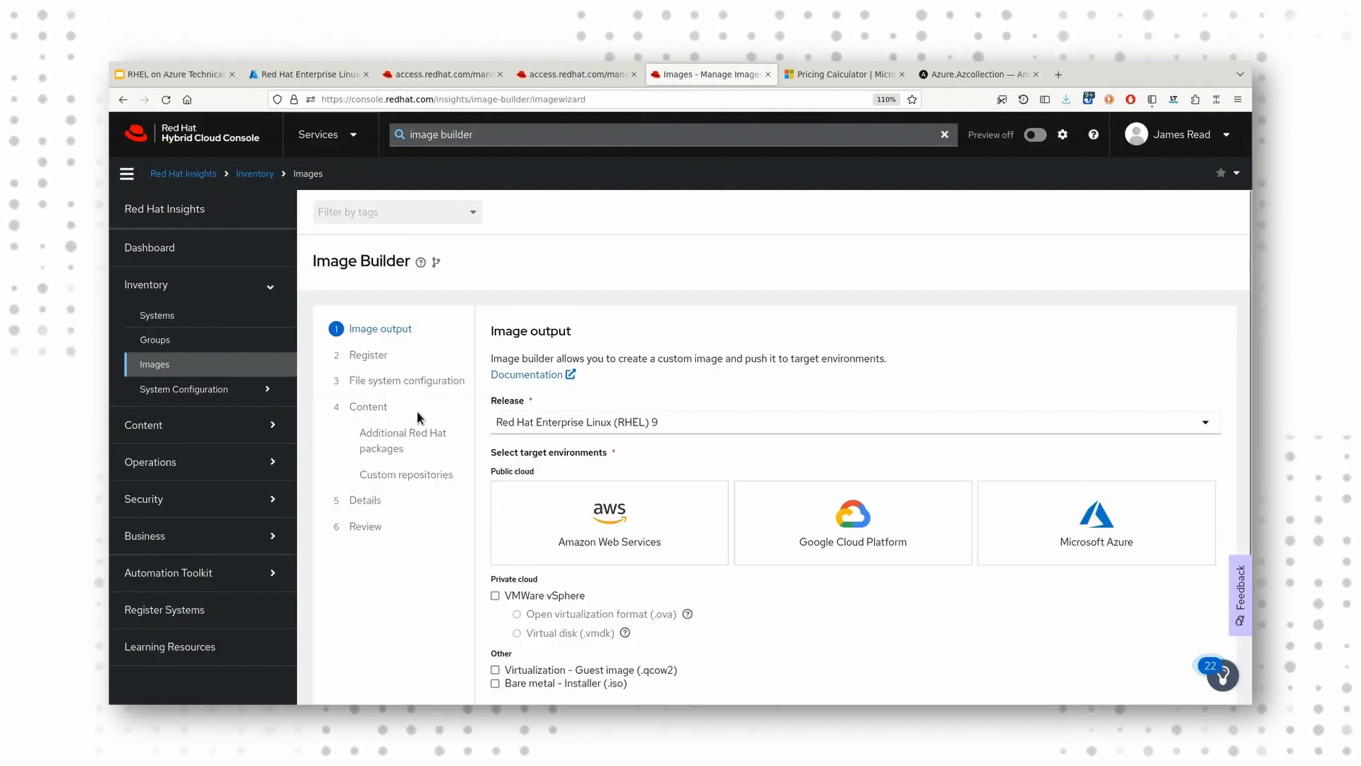
pyautogui.scroll(-2, 364, 419)
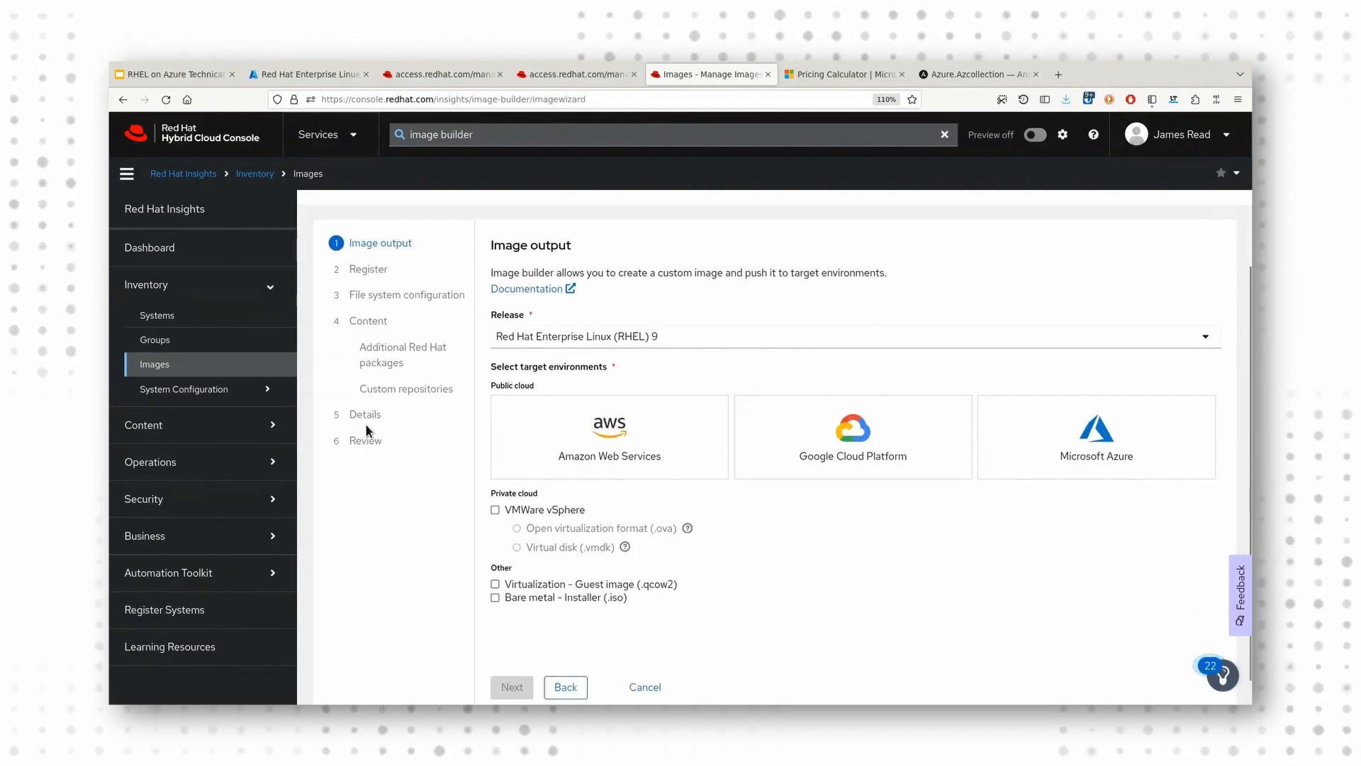
pyautogui.click(984, 471)
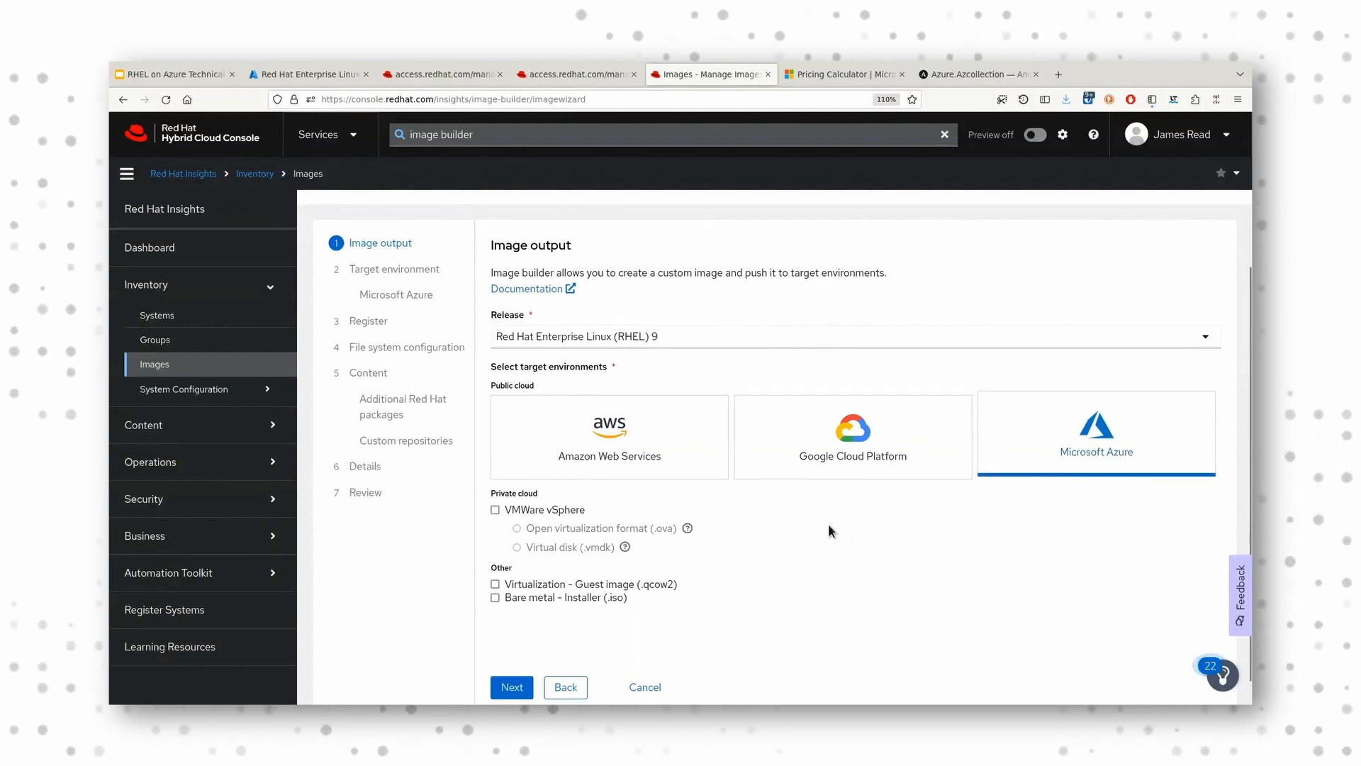
pyautogui.scroll(-1, 719, 536)
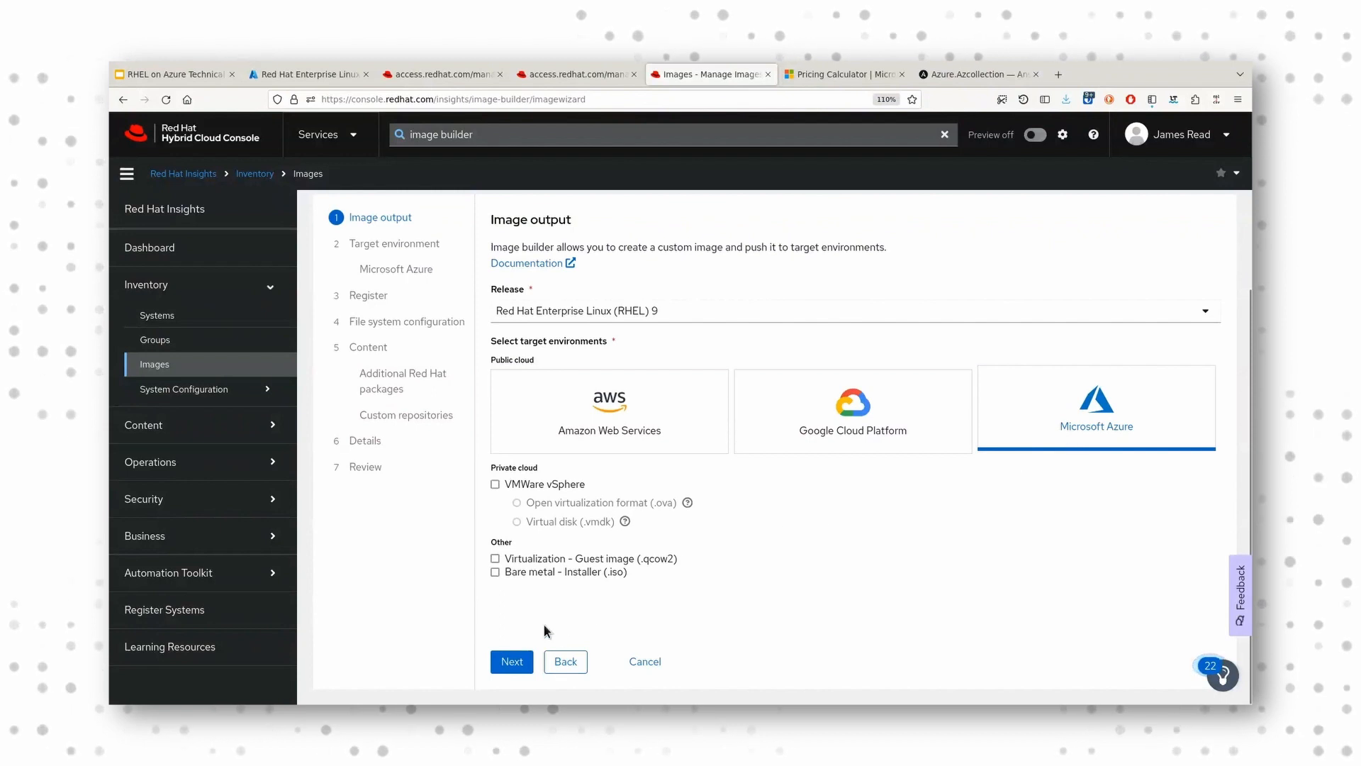
pyautogui.click(521, 662)
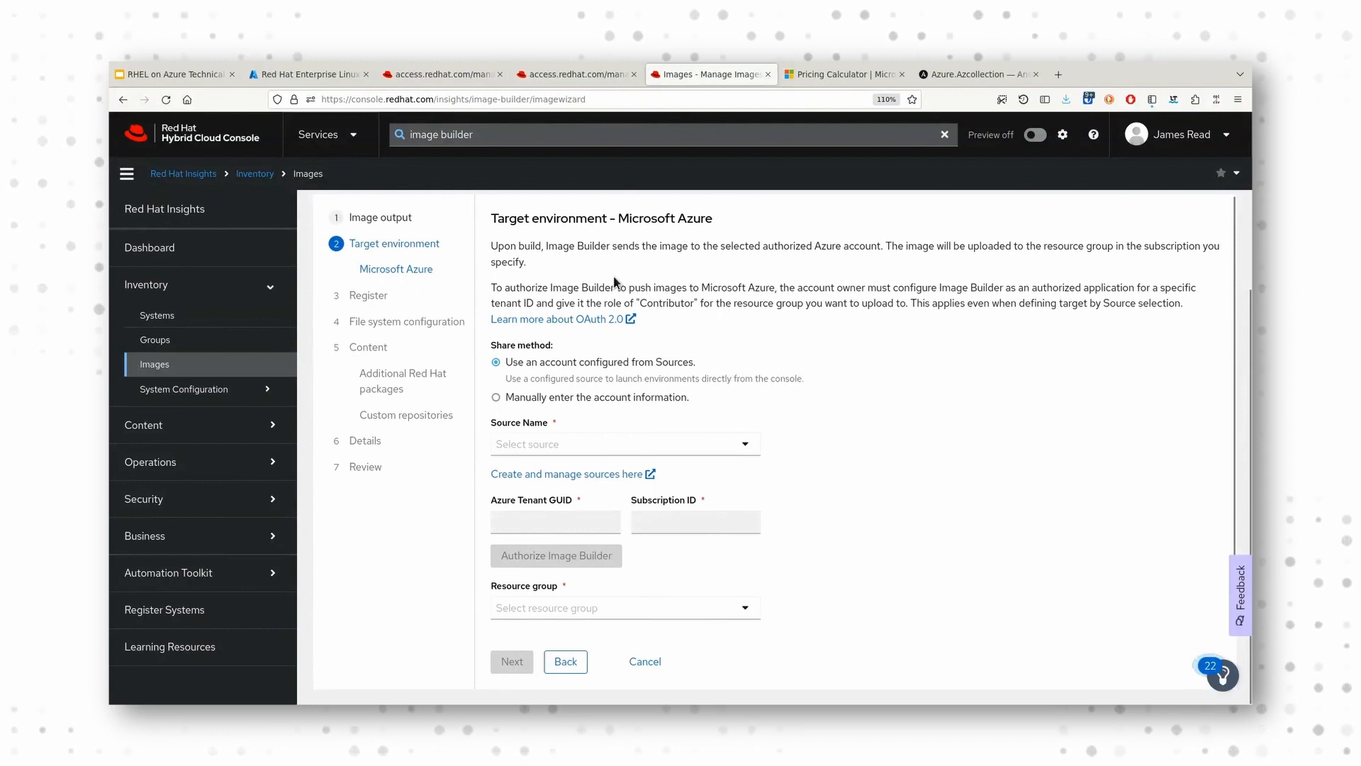
# Step: Set the Azure target to the personal Azure subscription source and the first listed resource group, and continue to registration
pyautogui.click(742, 444)
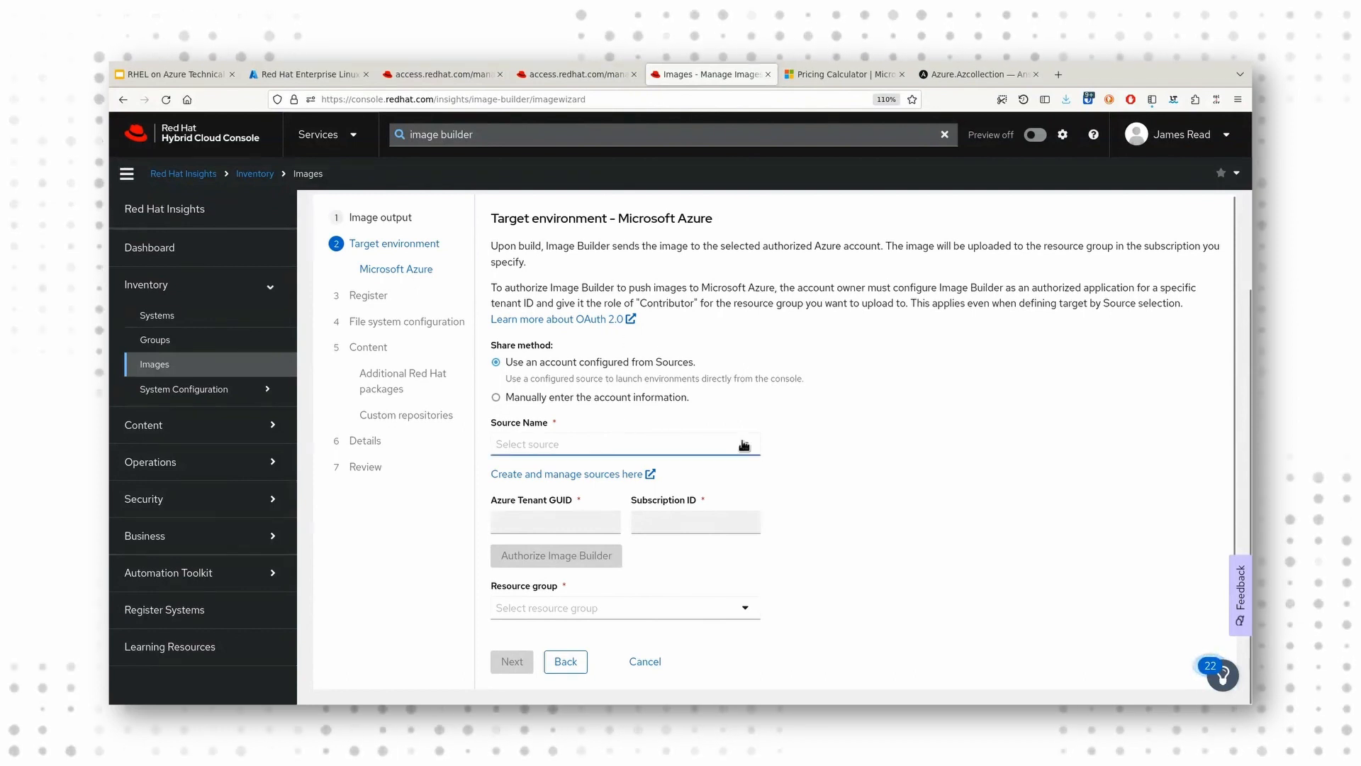
pyautogui.click(659, 480)
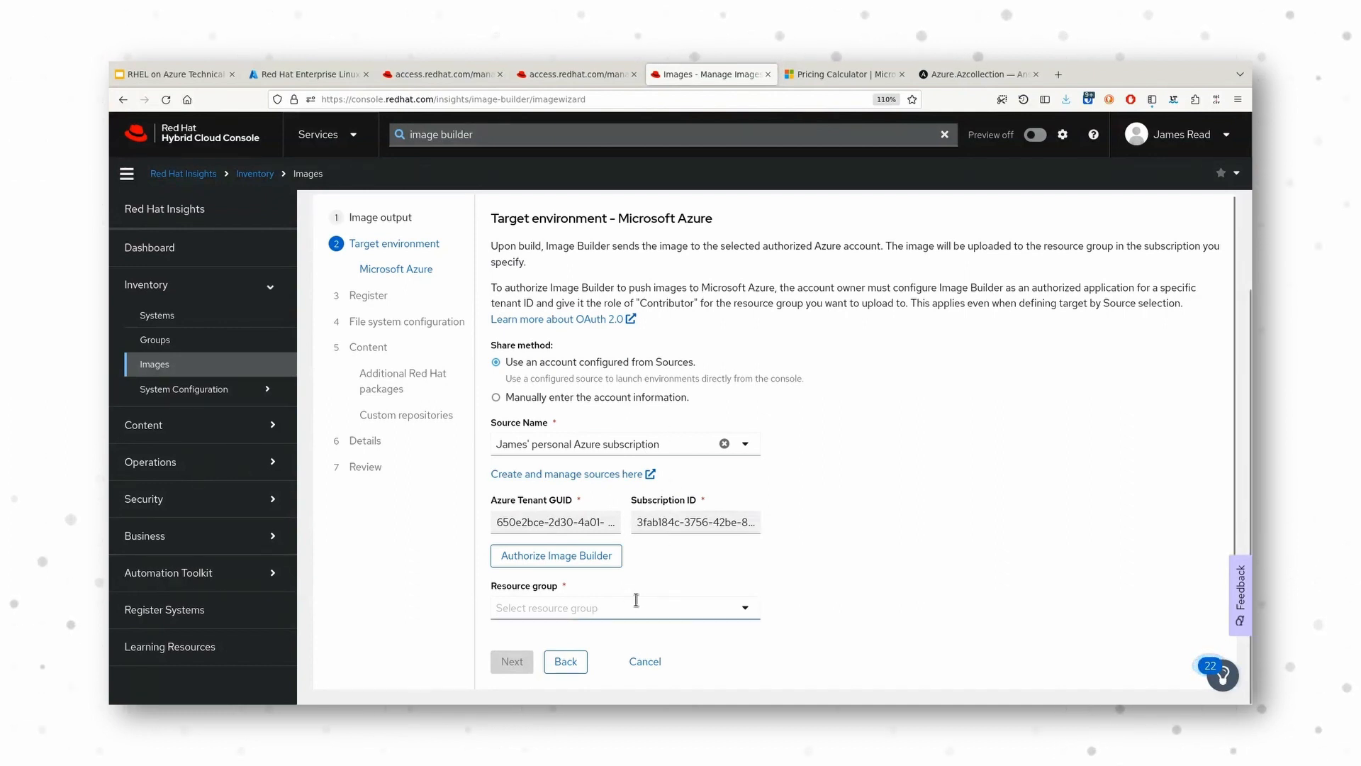
pyautogui.click(679, 607)
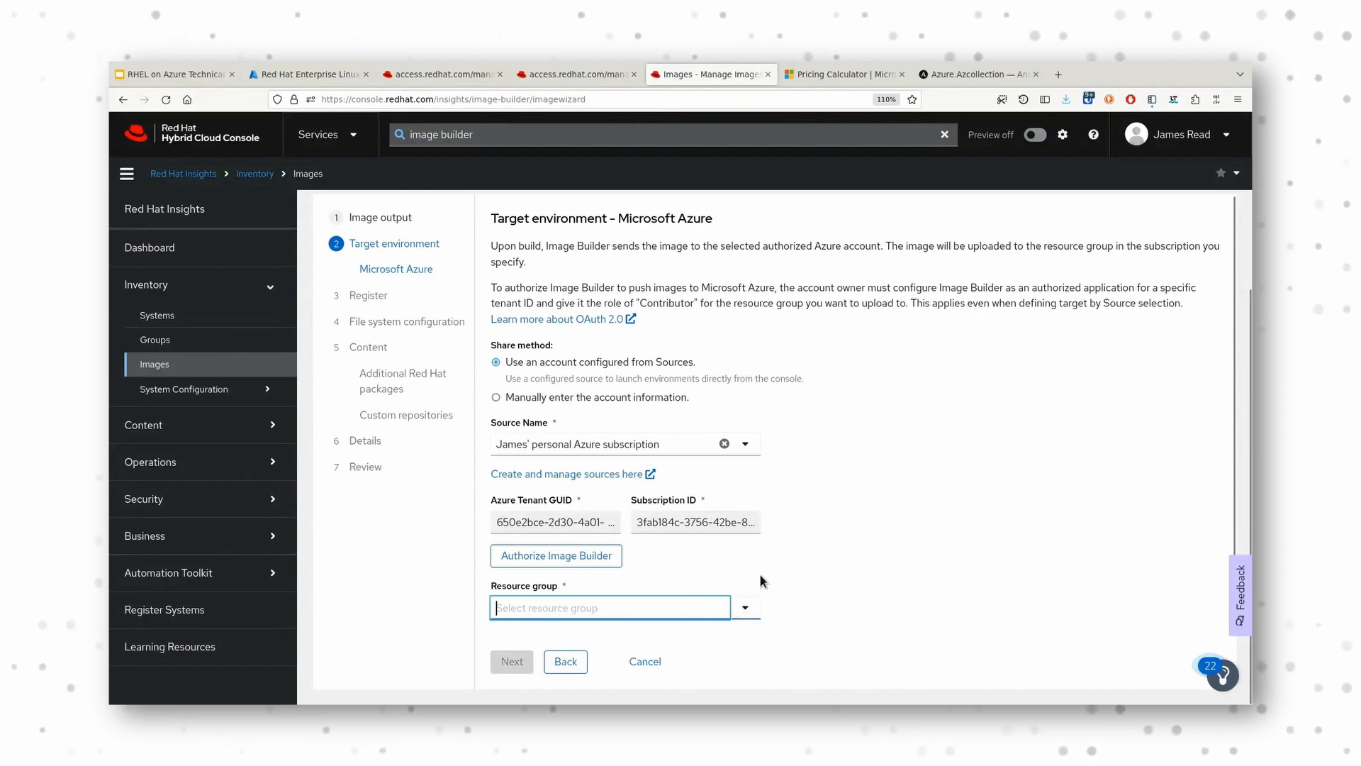
pyautogui.click(745, 608)
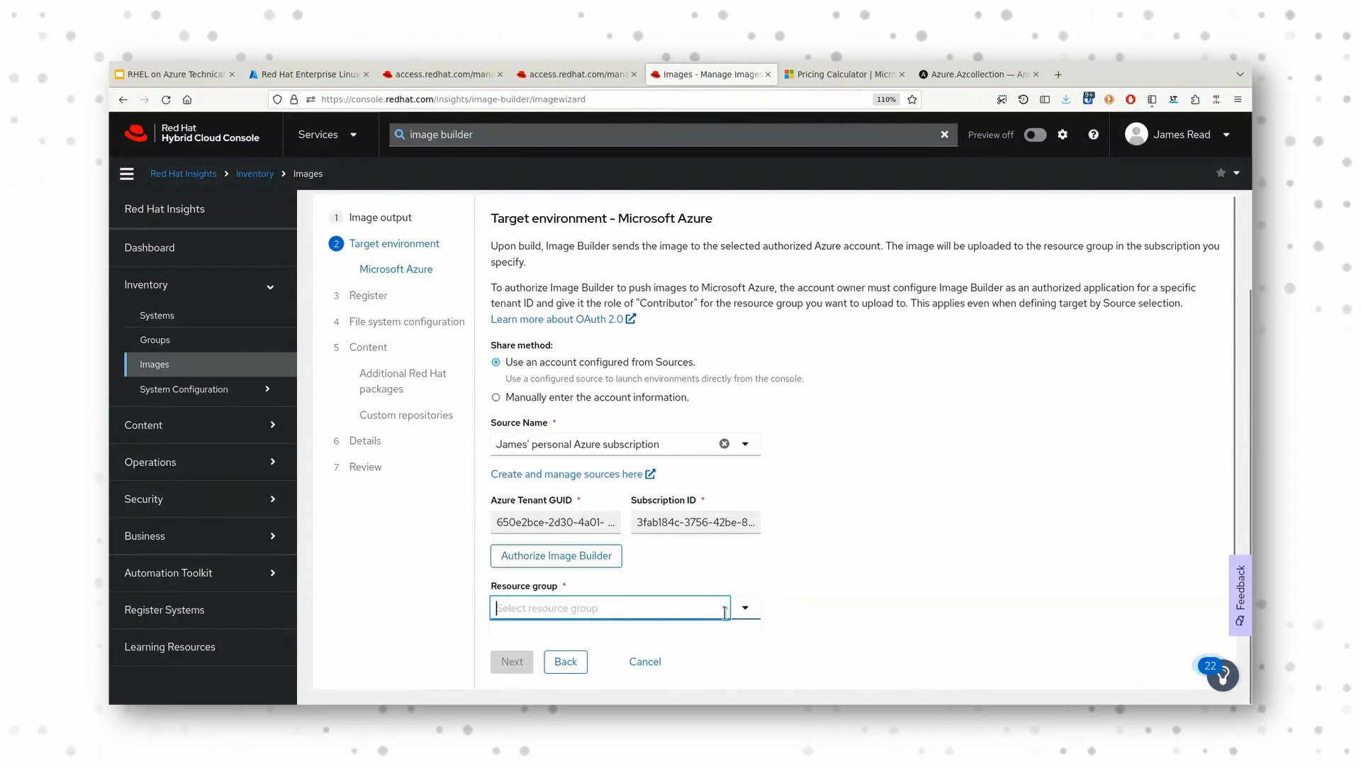
pyautogui.moveTo(1232, 444); pyautogui.dragTo(1232, 490)
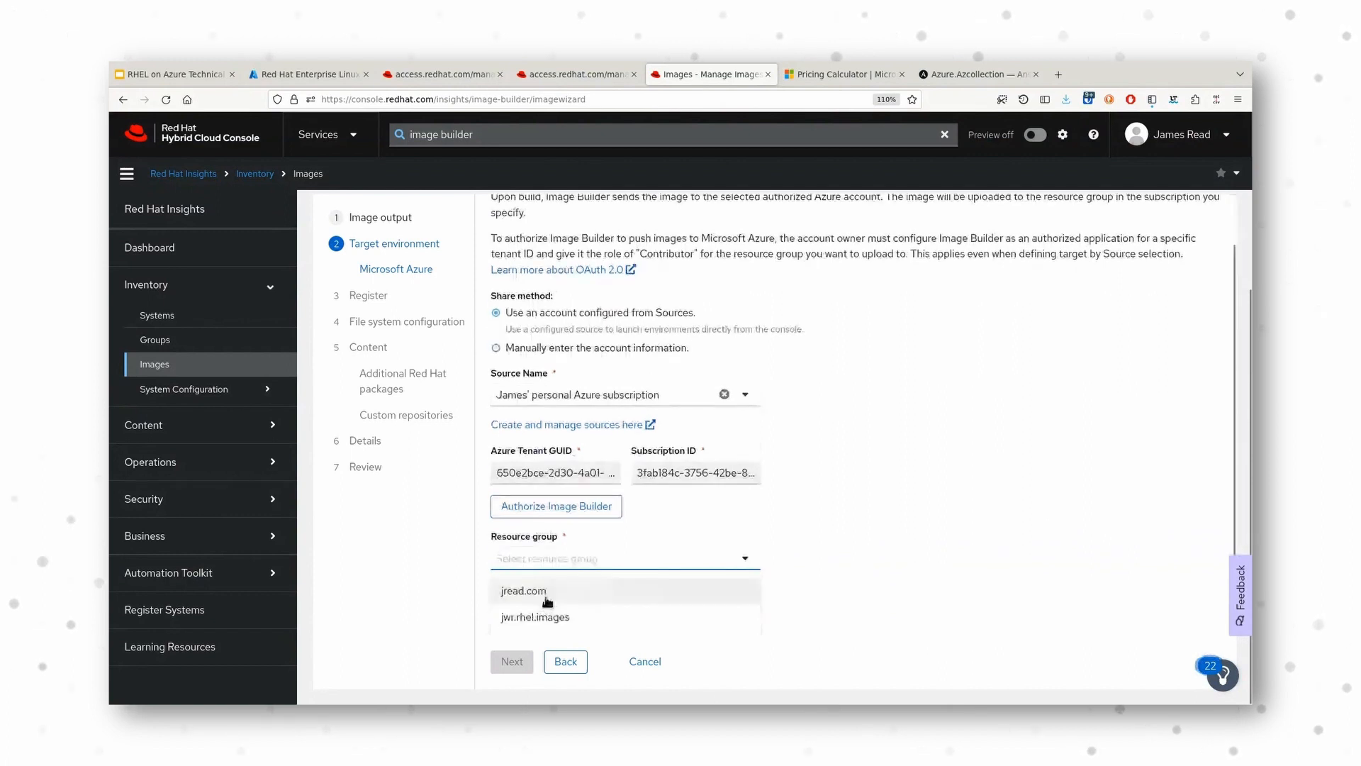
pyautogui.click(547, 592)
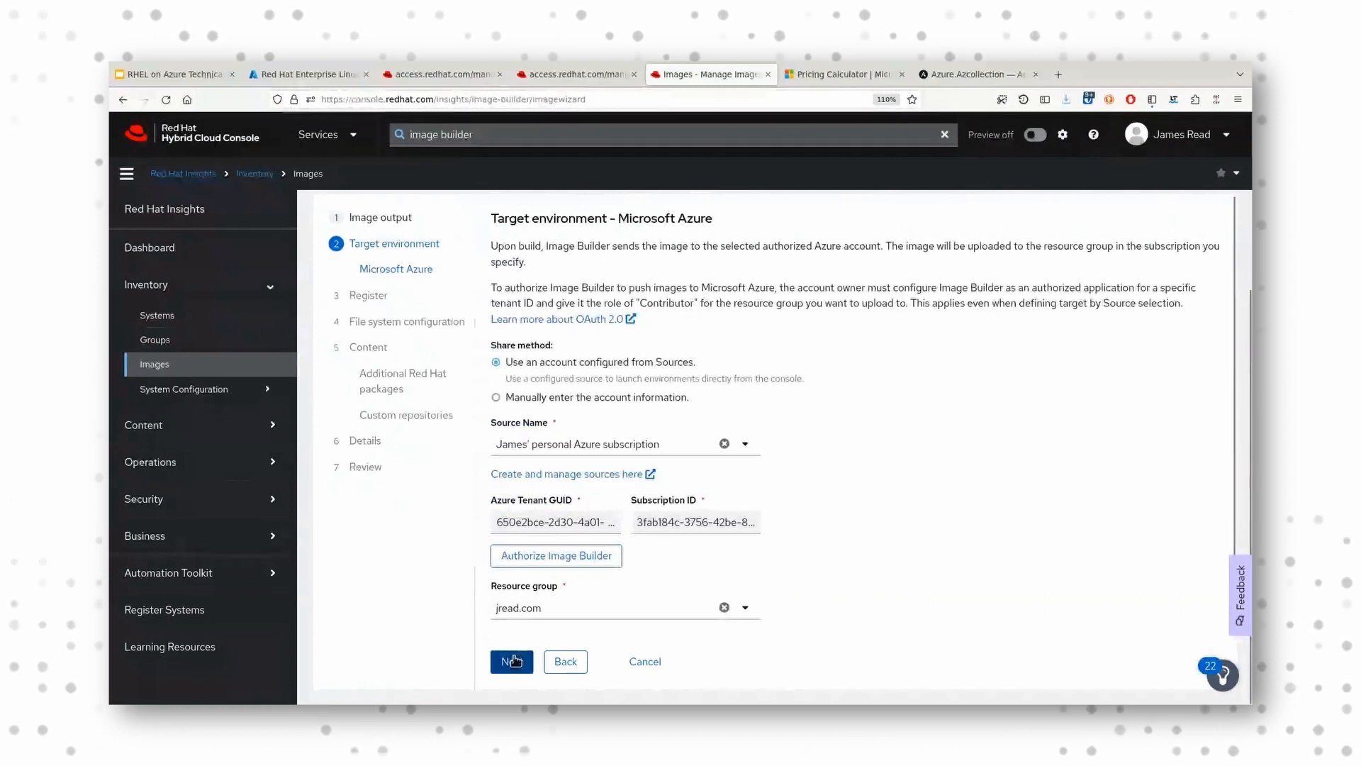
pyautogui.click(512, 661)
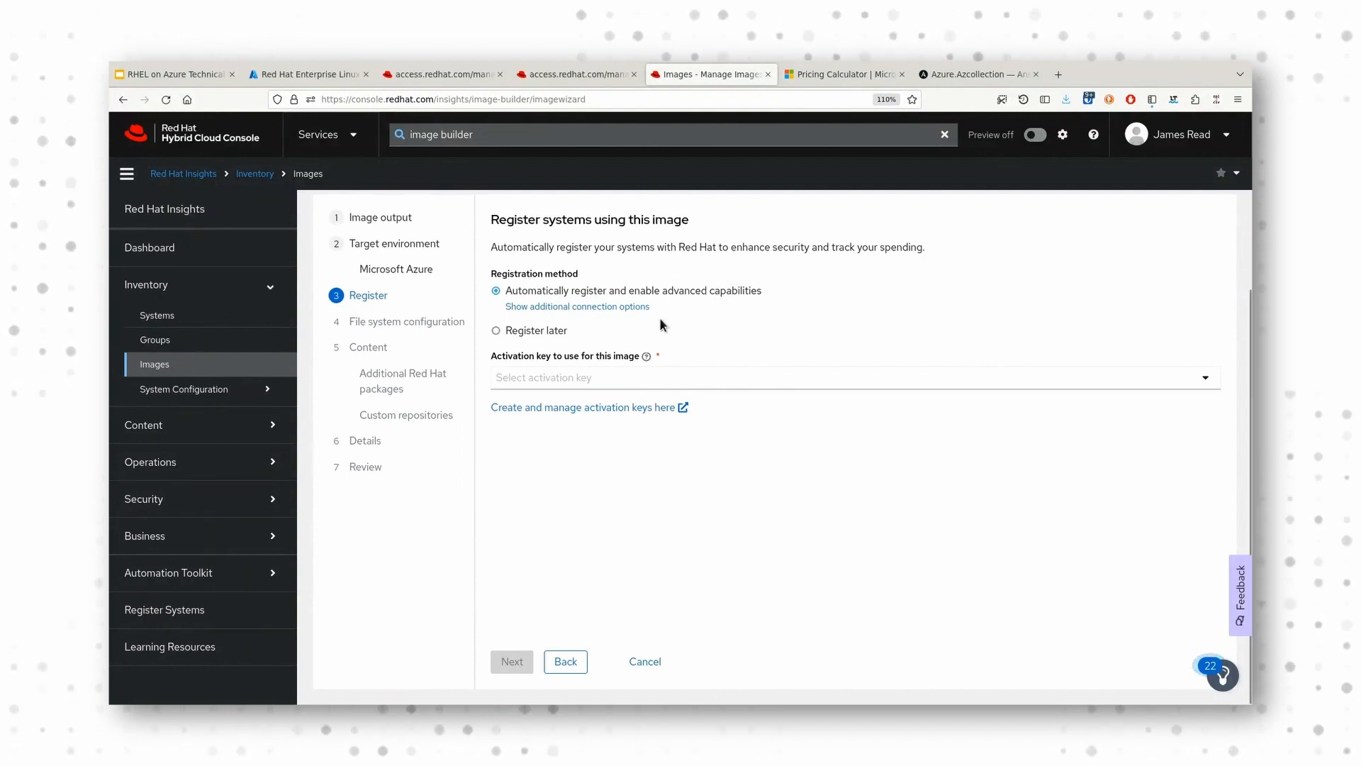
# Step: Choose automatic registration with advanced capabilities, select the first listed activation key, check its details and continue to file system configuration
pyautogui.click(538, 333)
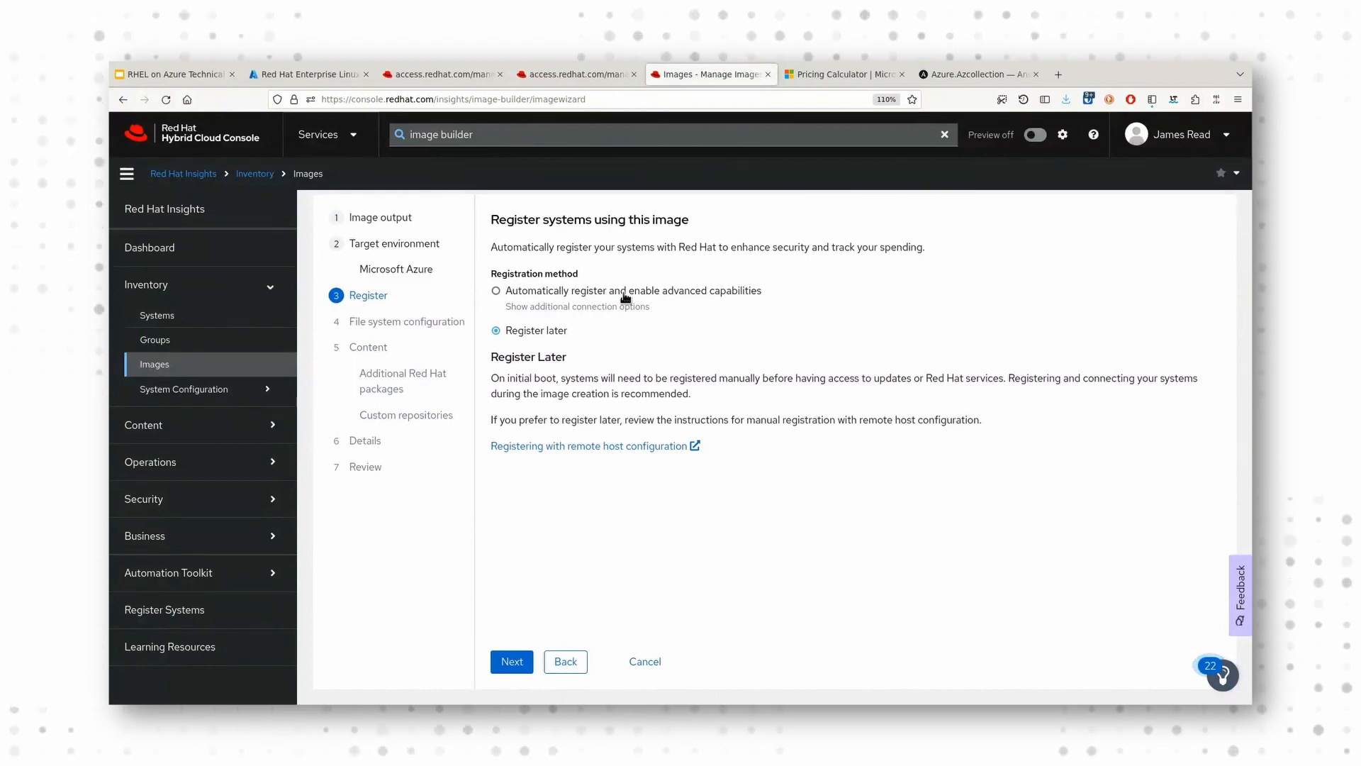
pyautogui.click(625, 295)
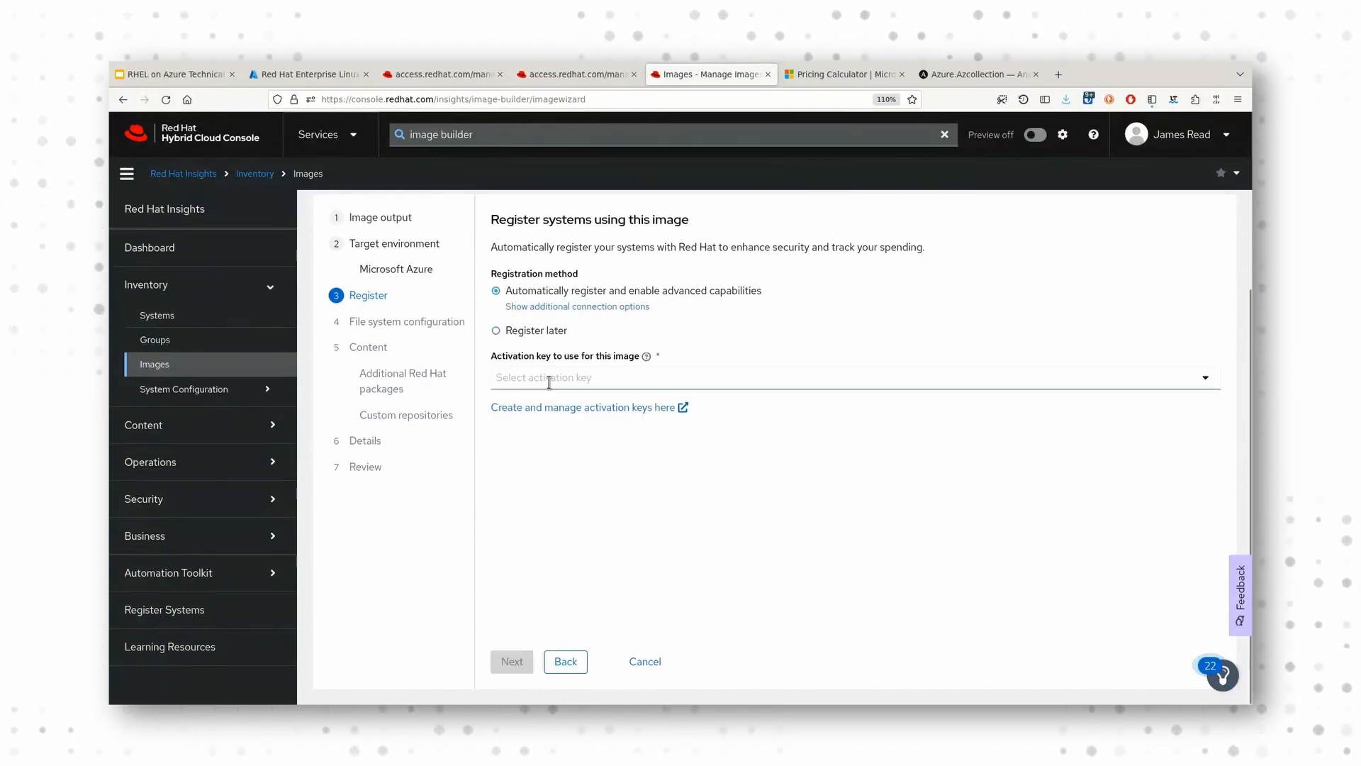
pyautogui.click(578, 378)
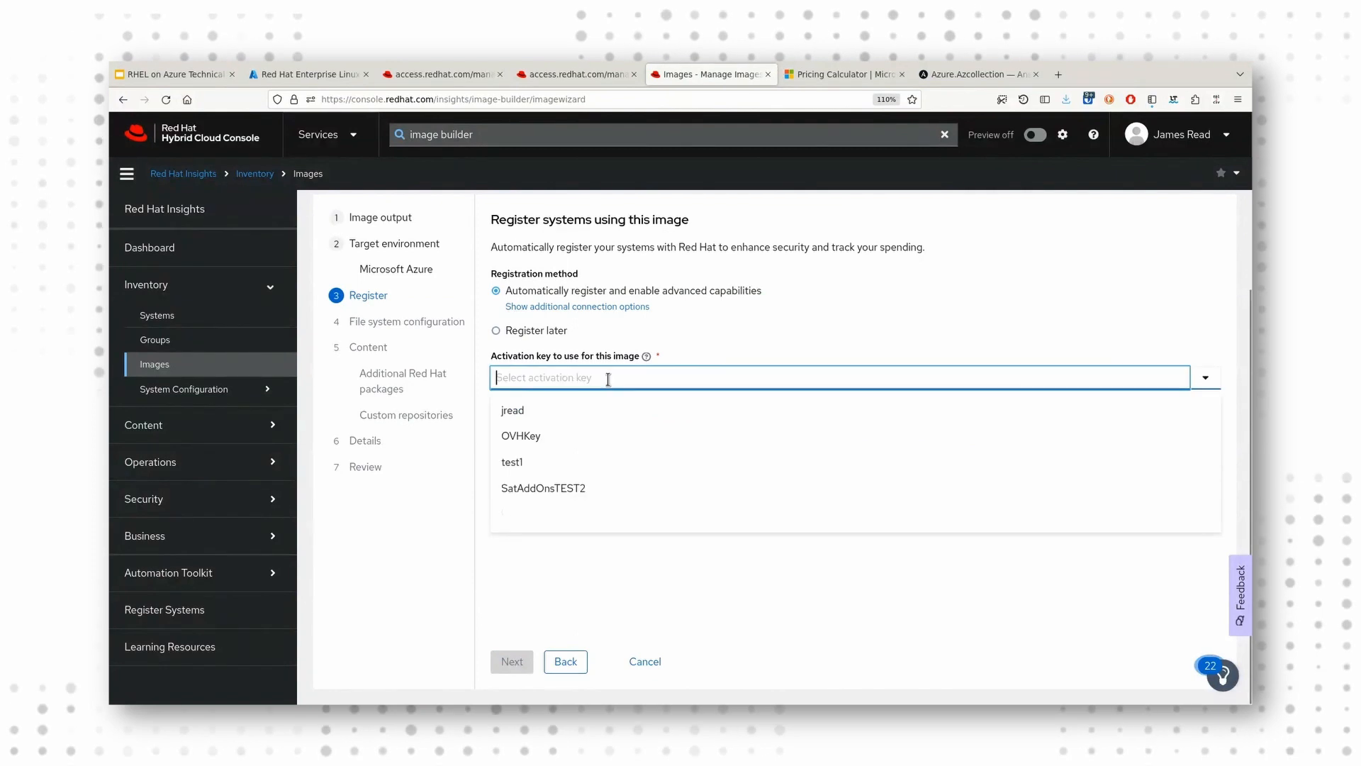
pyautogui.click(571, 413)
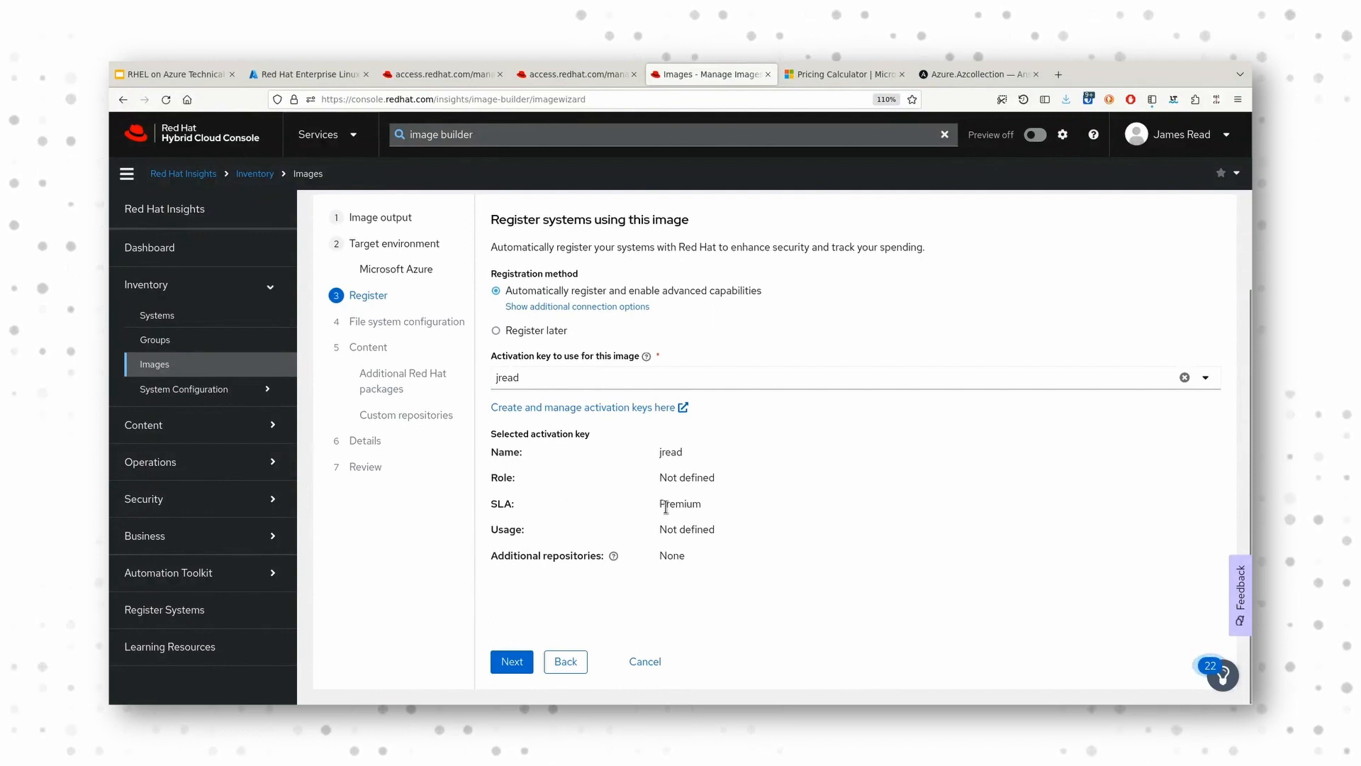
pyautogui.moveTo(659, 504); pyautogui.dragTo(709, 506)
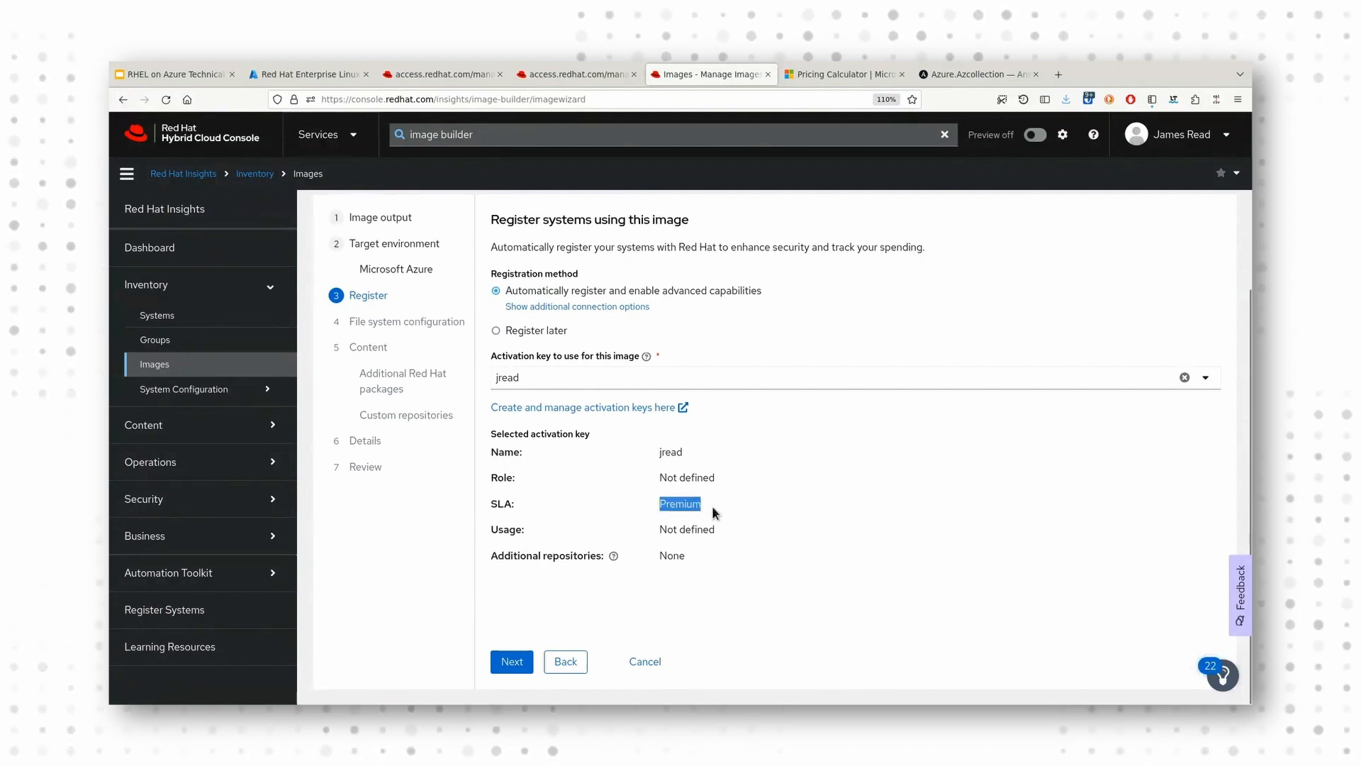
pyautogui.click(604, 502)
pyautogui.moveTo(655, 476); pyautogui.dragTo(732, 485)
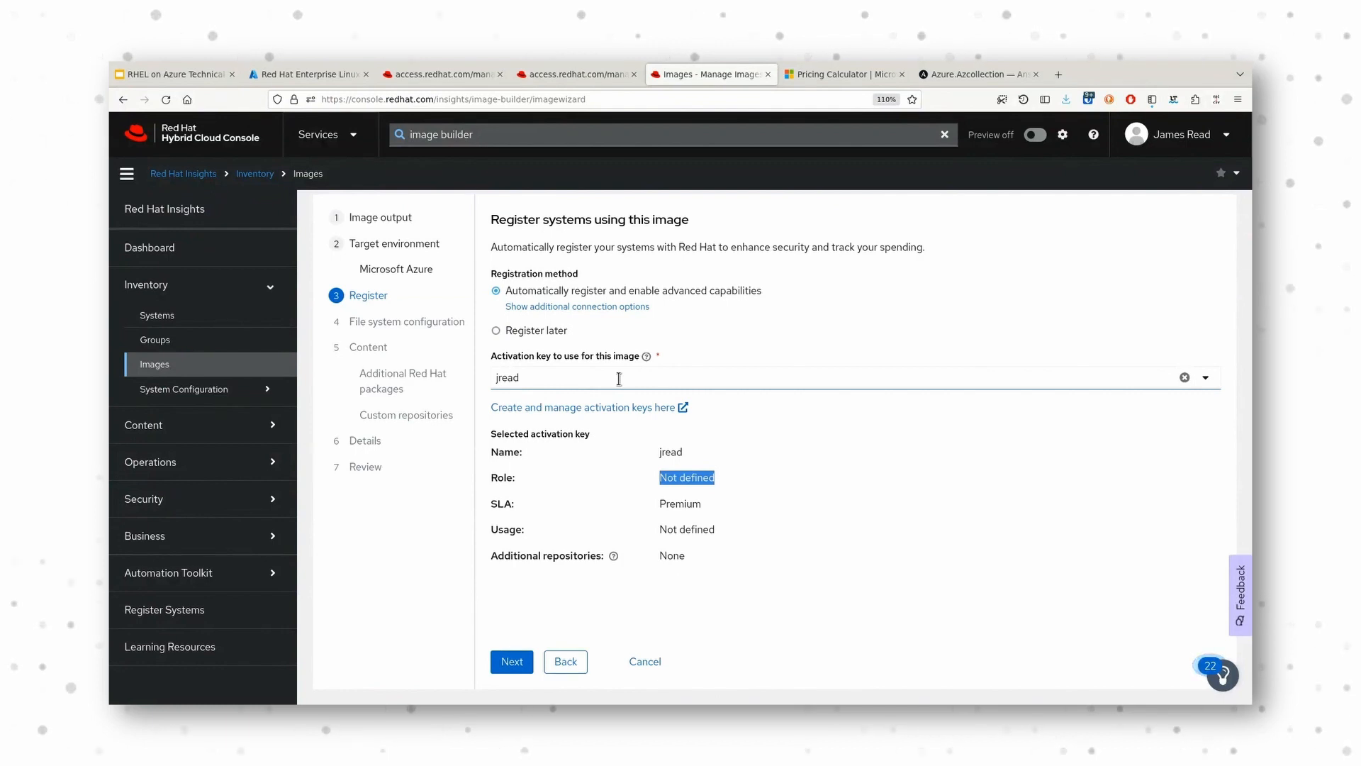
pyautogui.click(511, 663)
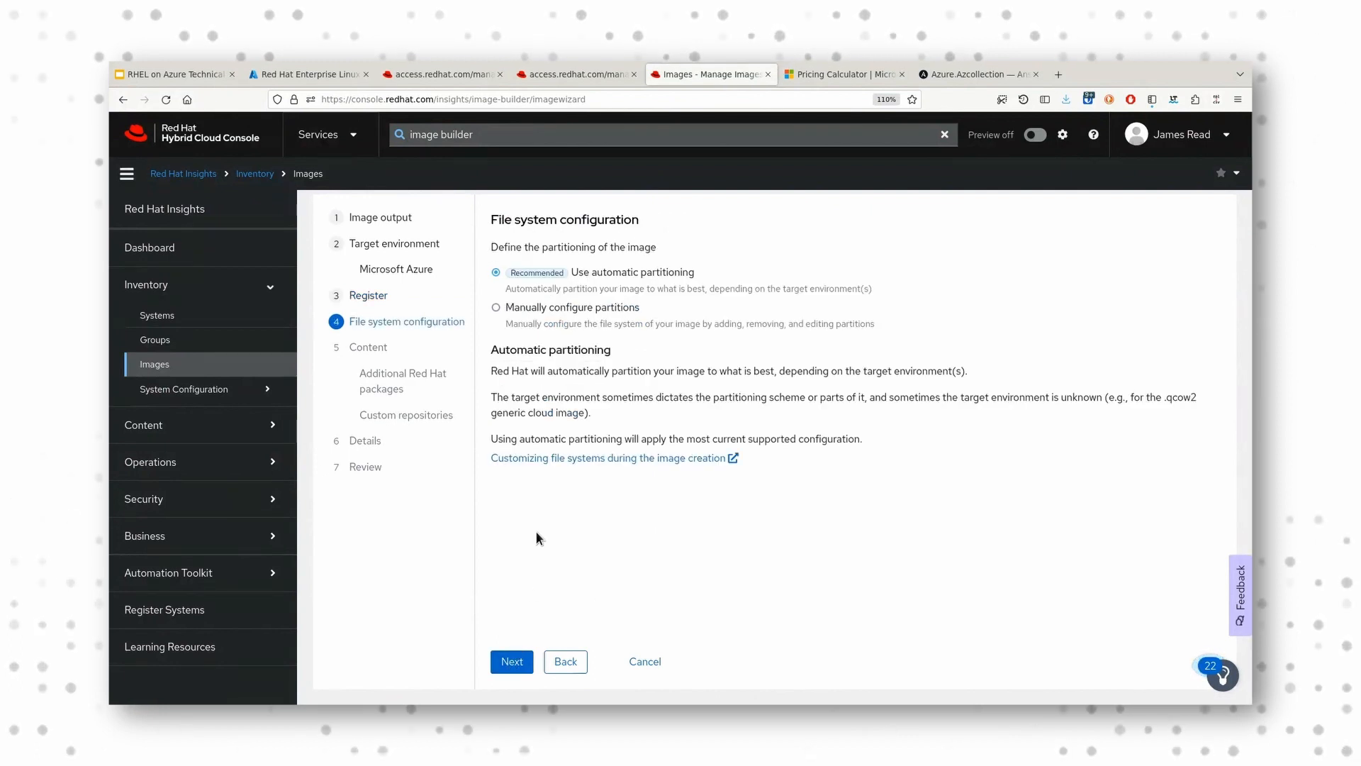
# Step: Switch the image to manually configured partitions and add two partitions mounted at /home and /app
pyautogui.click(594, 309)
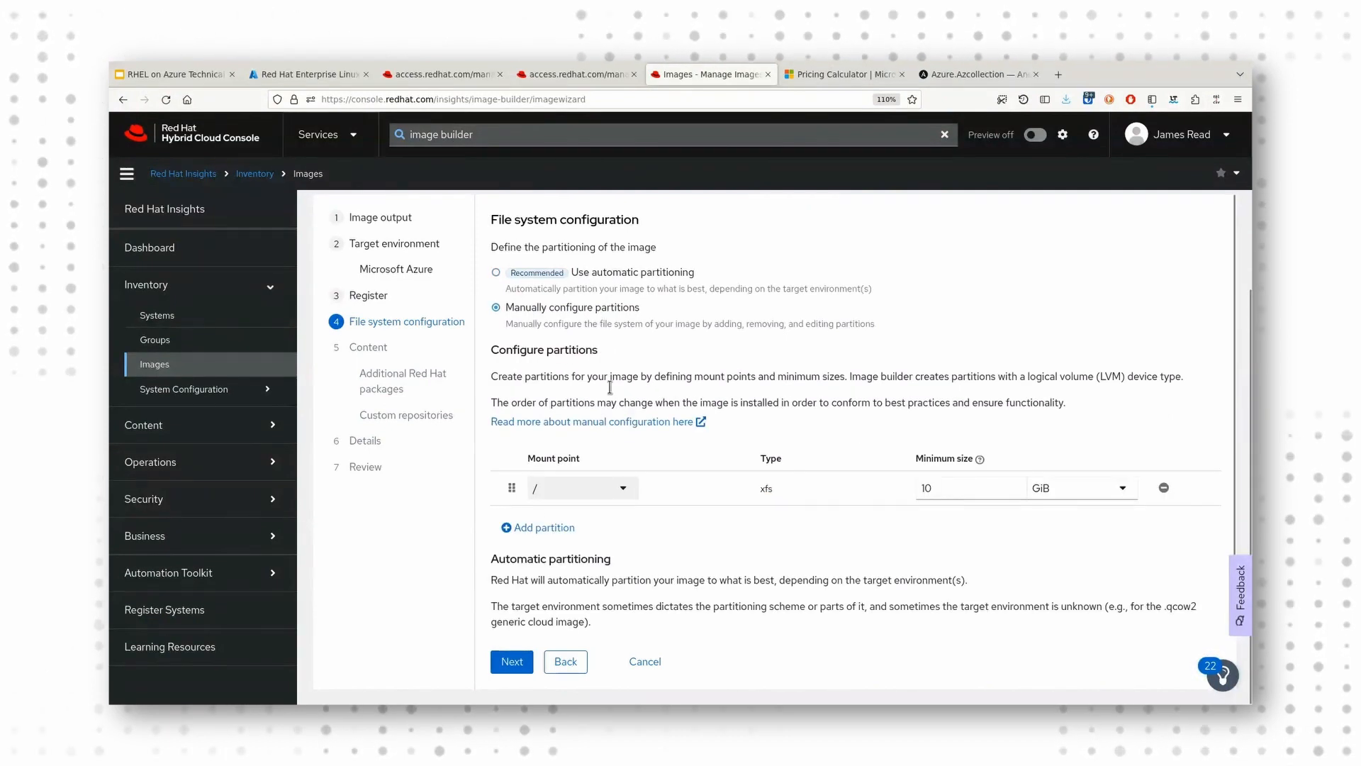
pyautogui.click(547, 528)
pyautogui.click(546, 562)
pyautogui.click(621, 556)
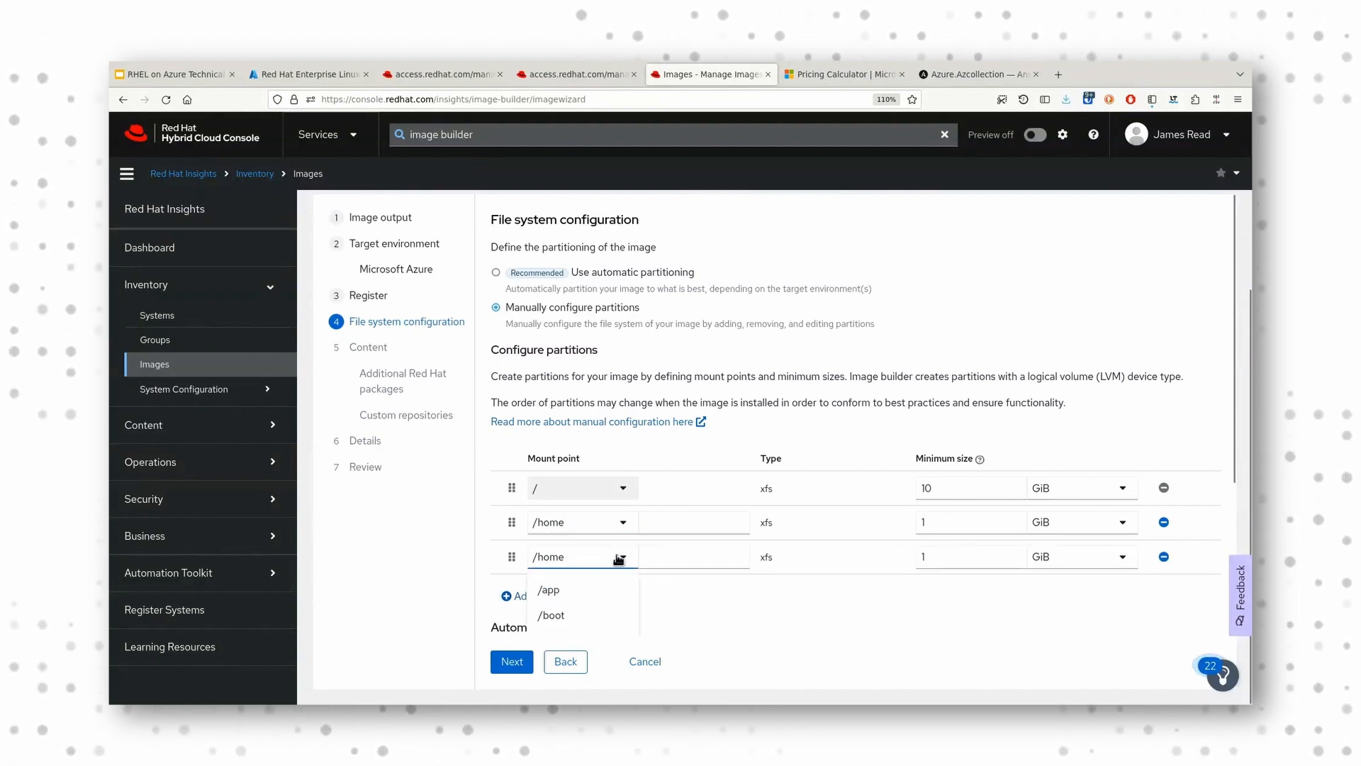
pyautogui.click(606, 596)
pyautogui.scroll(-2, 699, 586)
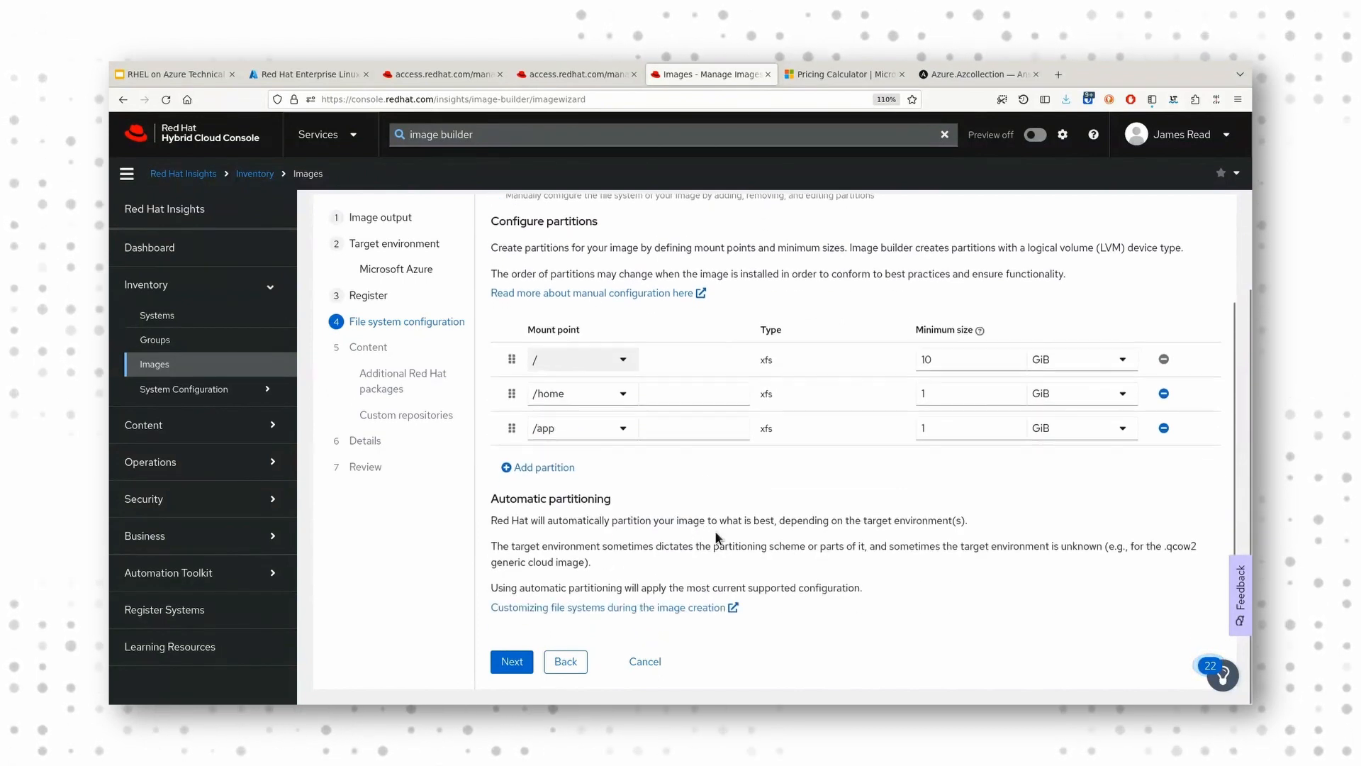
# Step: Set the minimum size of the /home partition to 5 GiB and continue to the additional Red Hat packages
pyautogui.click(935, 400)
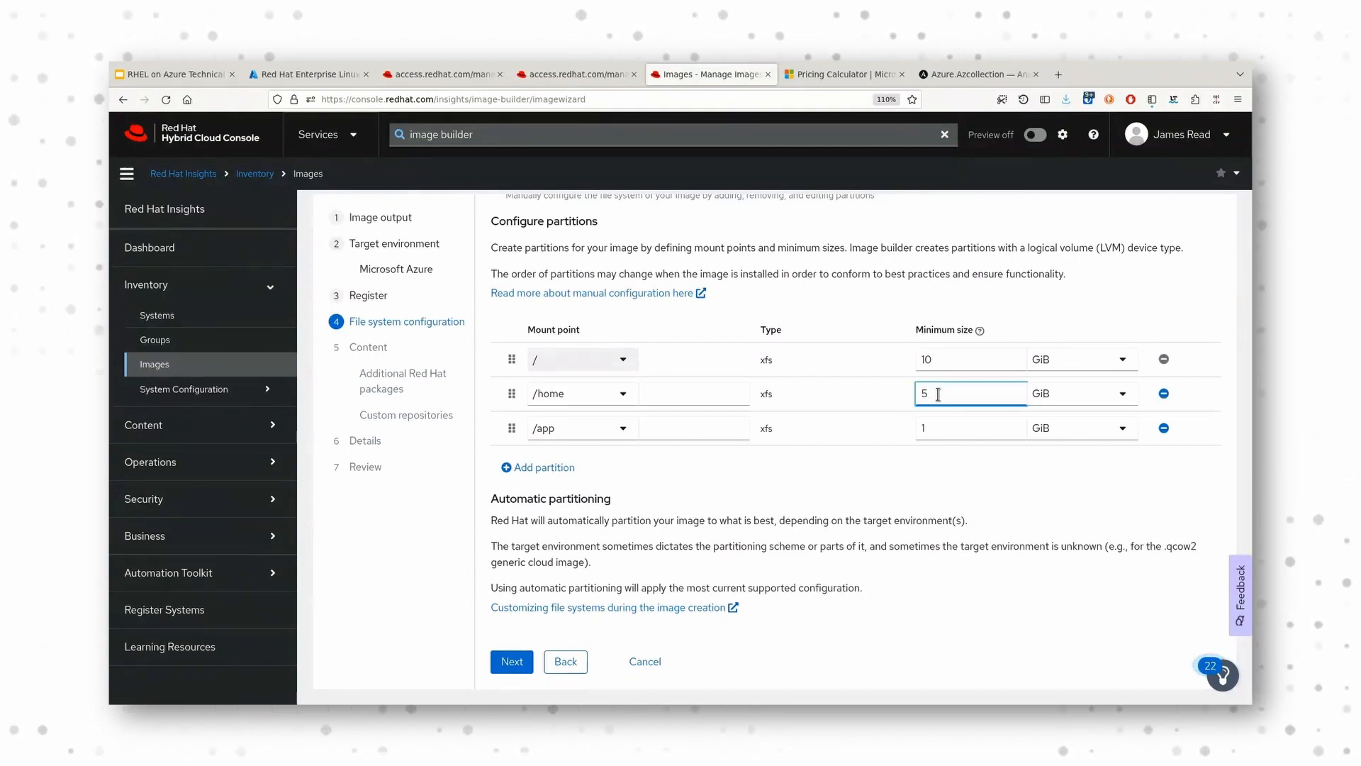
pyautogui.write('5')
pyautogui.click(944, 469)
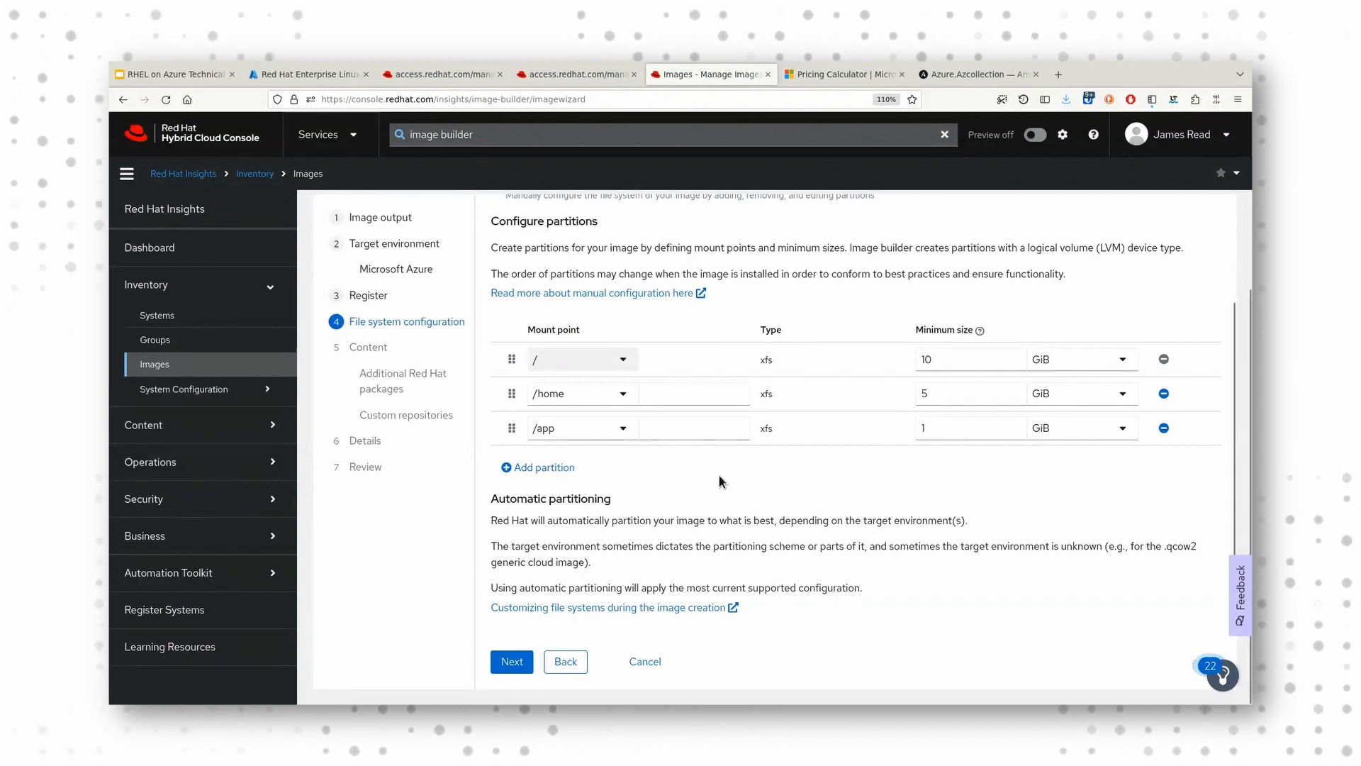
pyautogui.click(512, 662)
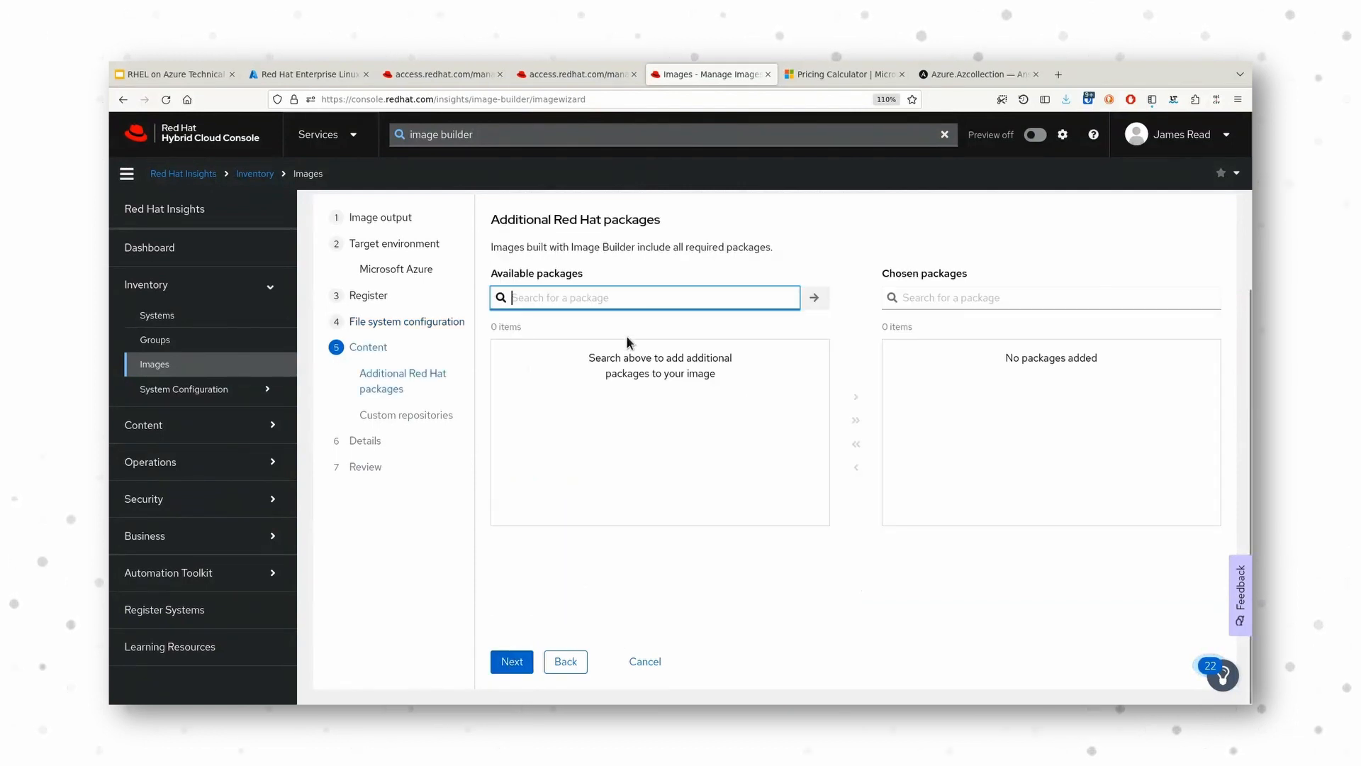